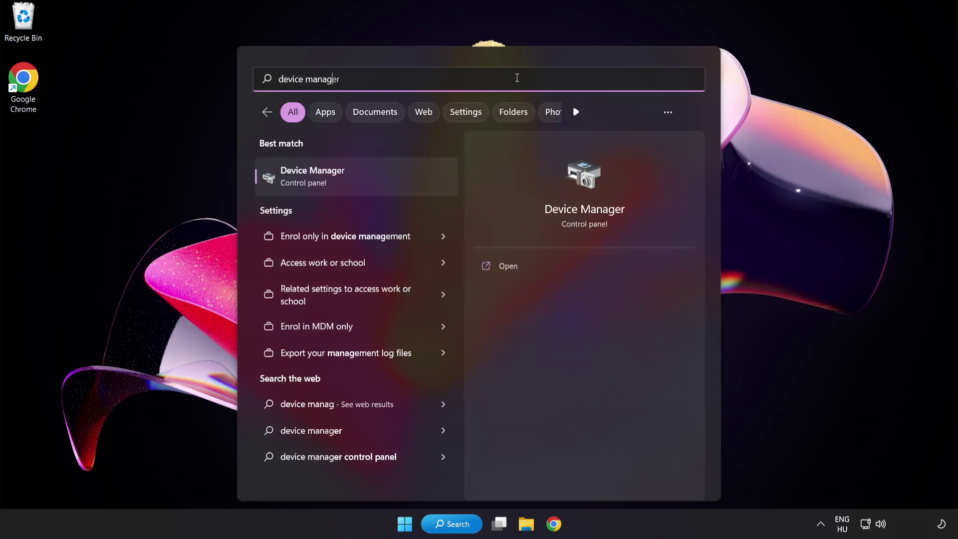
# Step: Find and open Device Manager through Windows search and expand the Display adapters category
pyautogui.write('er')
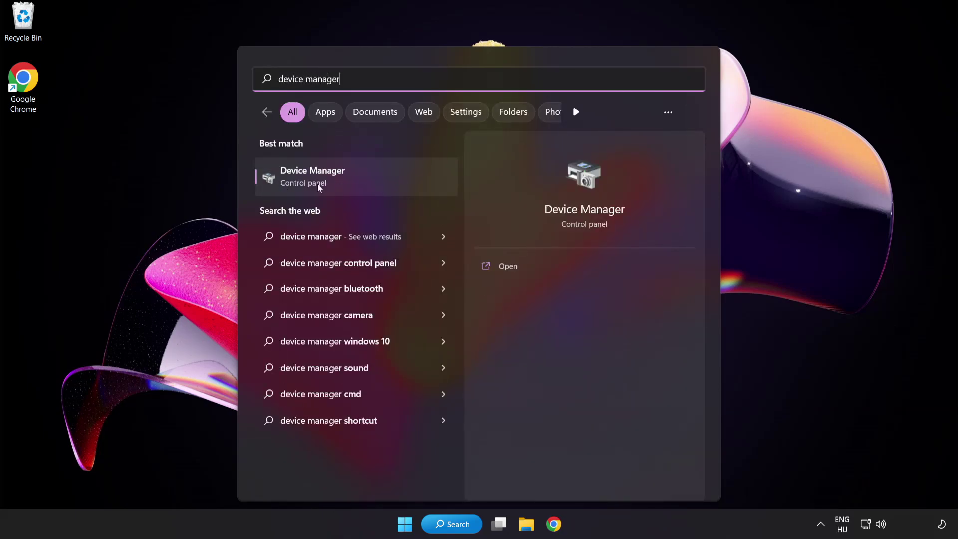
pyautogui.click(383, 180)
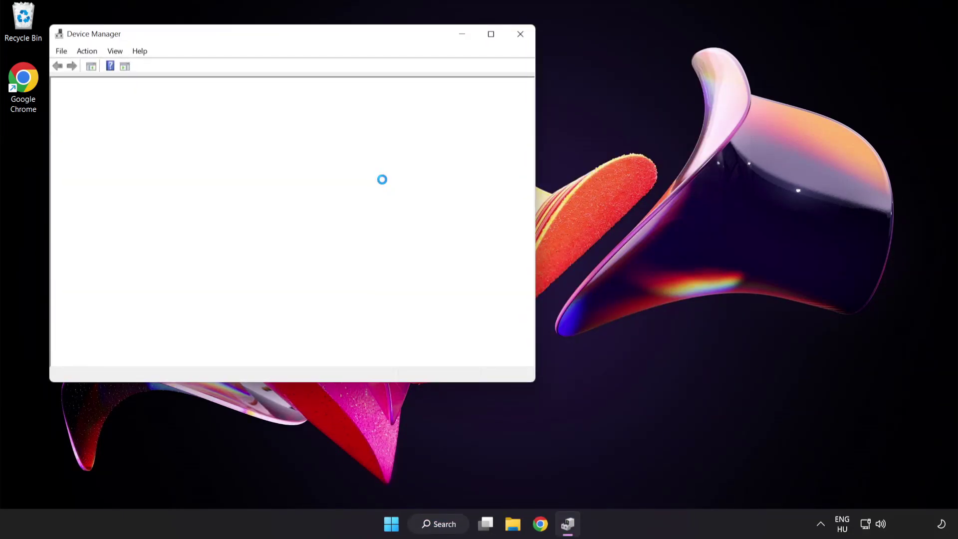
pyautogui.moveTo(308, 38); pyautogui.dragTo(469, 100)
pyautogui.click(259, 202)
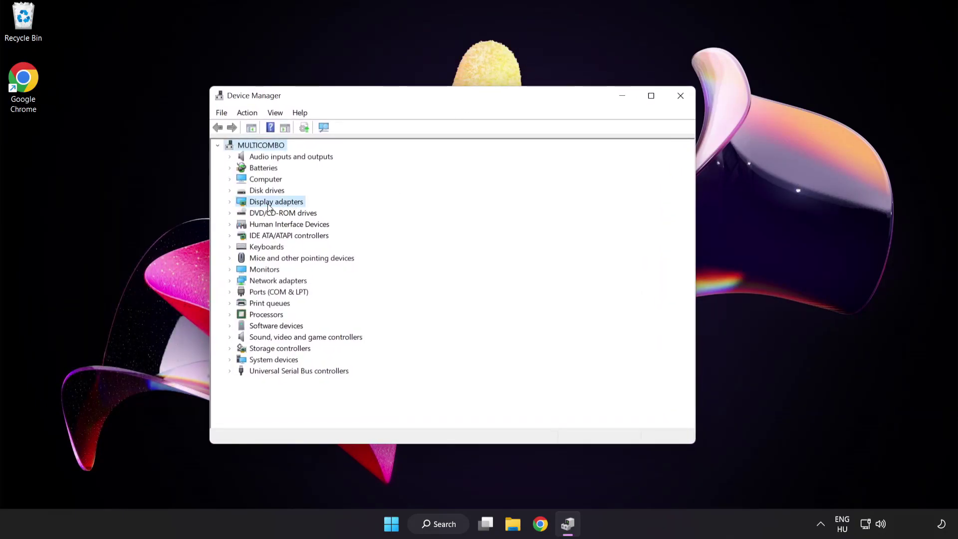
pyautogui.click(230, 202)
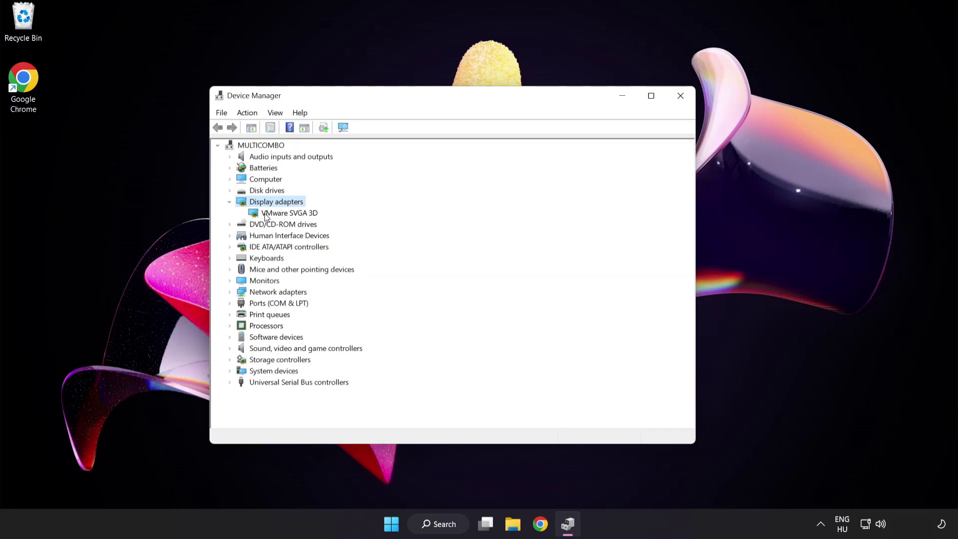
# Step: Run an automatic driver search for the VMware SVGA 3D display adapter, and close the wizard and Device Manager
pyautogui.click(244, 214)
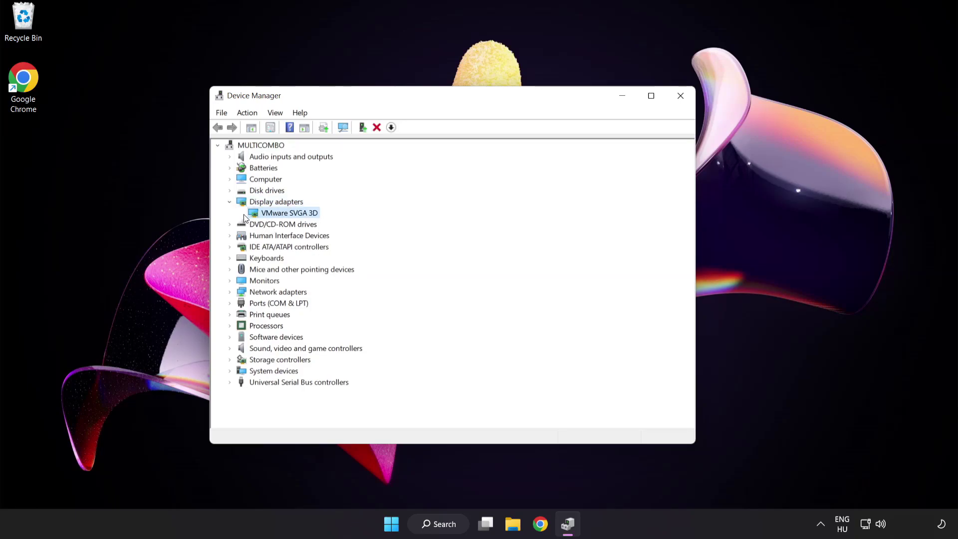
pyautogui.rightClick(282, 213)
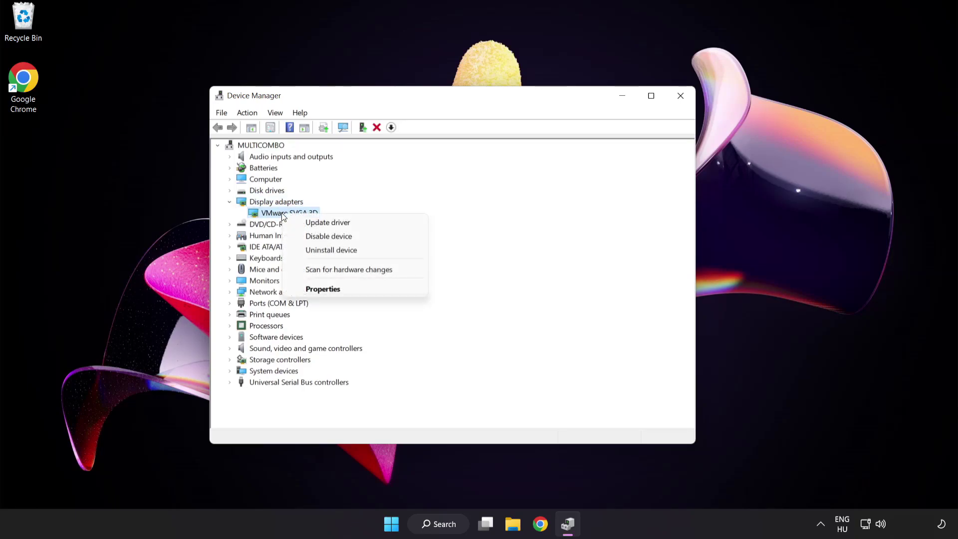
pyautogui.click(372, 222)
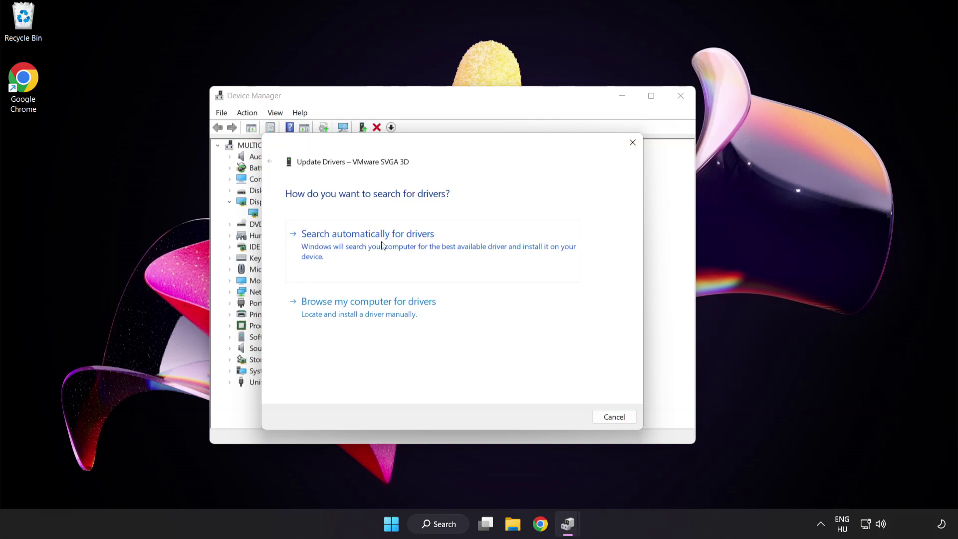
pyautogui.click(418, 244)
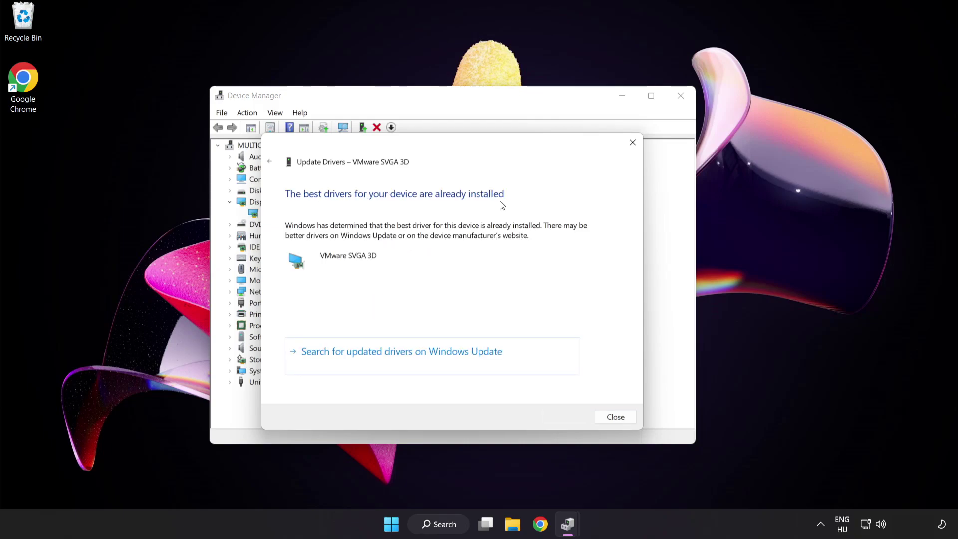
pyautogui.click(614, 418)
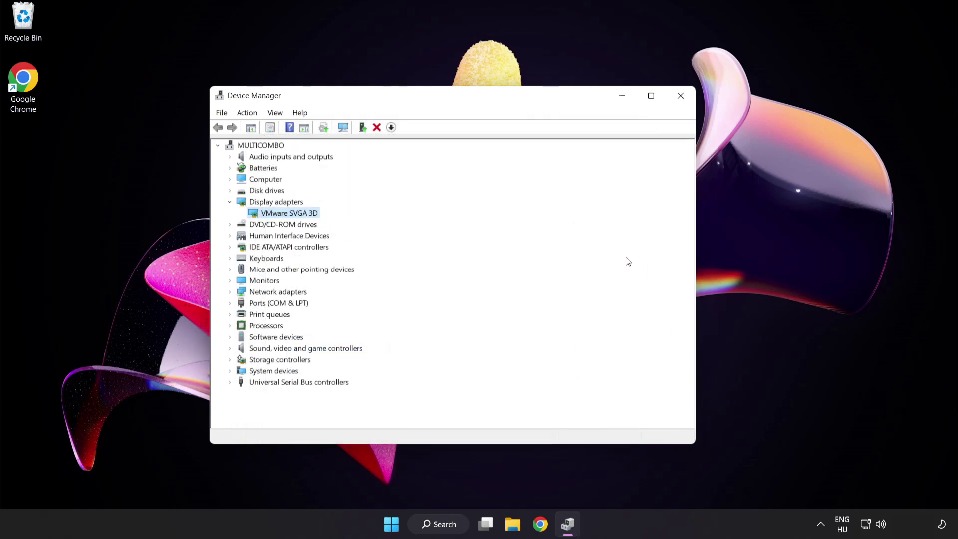
pyautogui.click(681, 100)
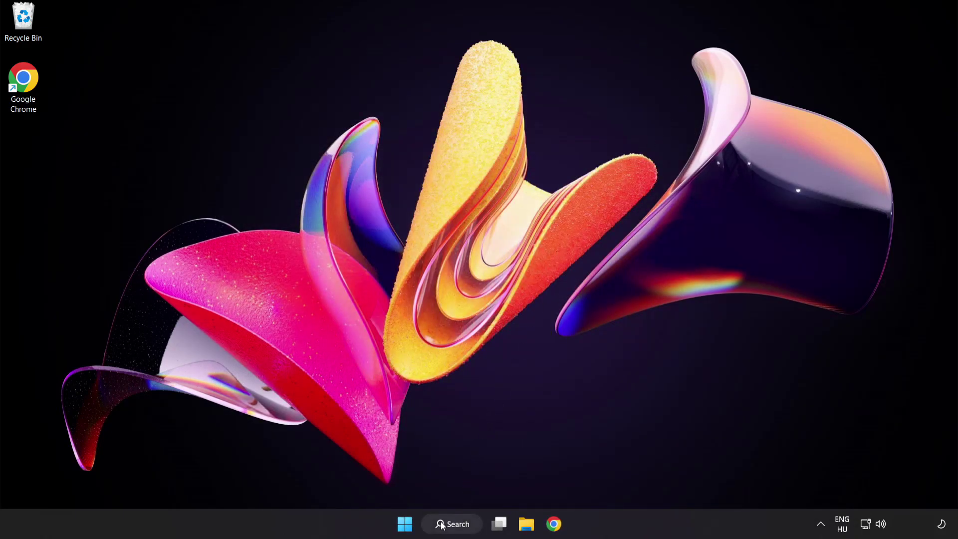
# Step: Open the Windows Update settings by searching for "update", check for updates and close Settings
pyautogui.click(465, 528)
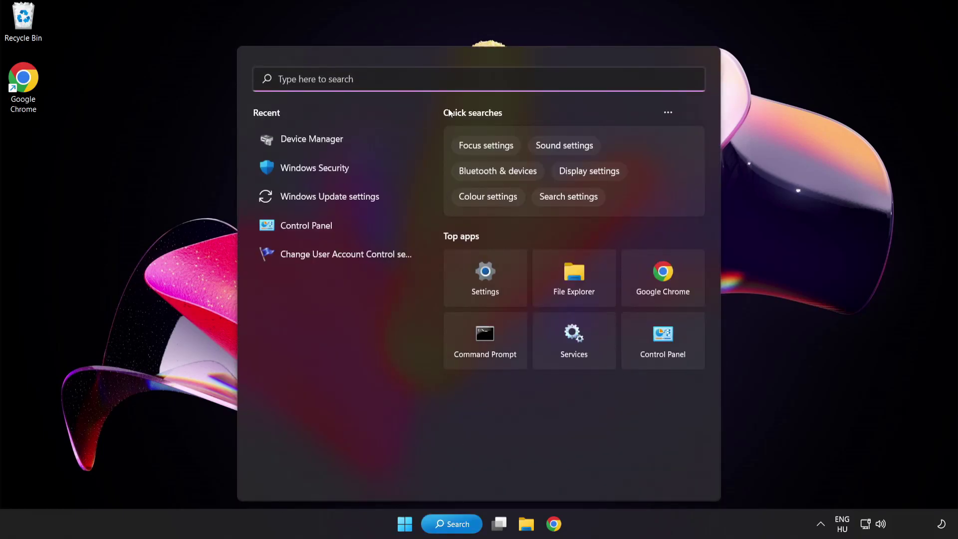
pyautogui.write('update')
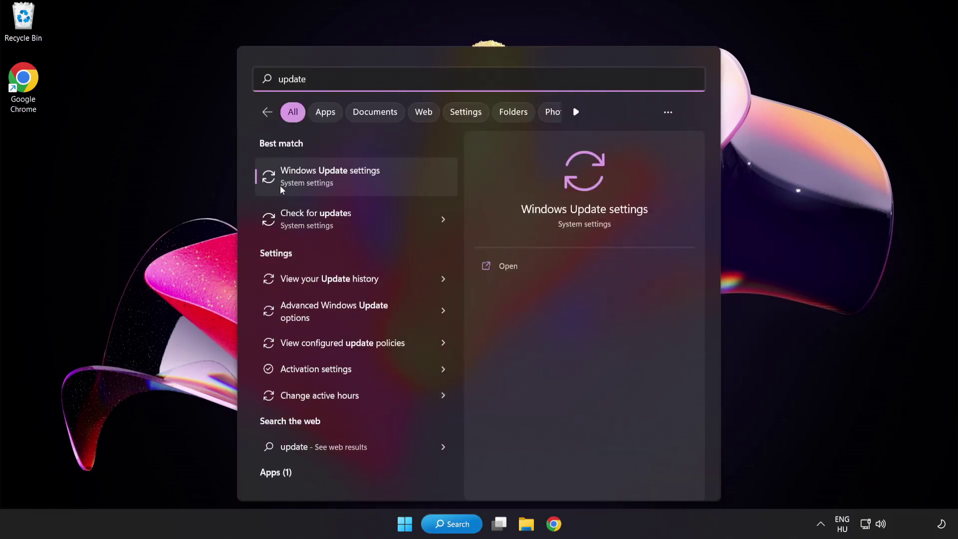
pyautogui.click(367, 184)
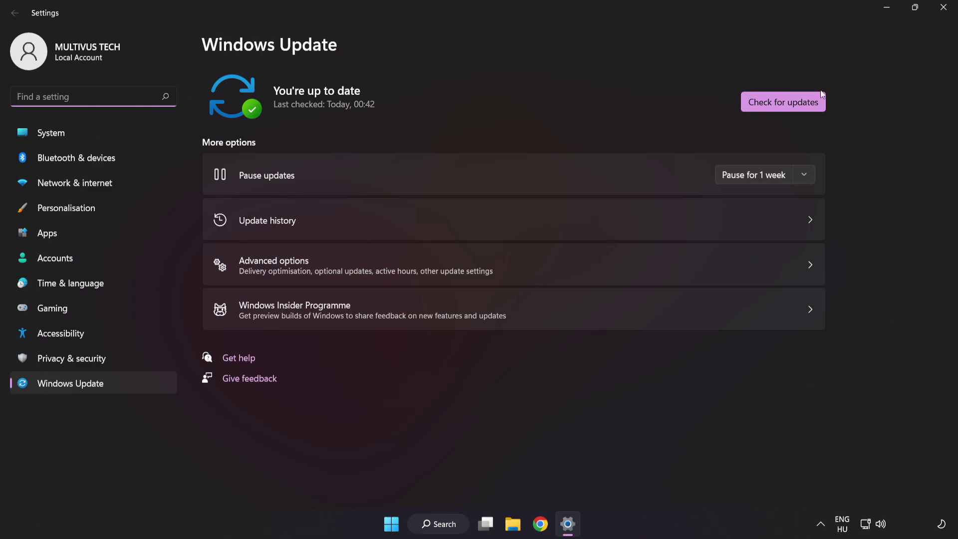
pyautogui.click(781, 108)
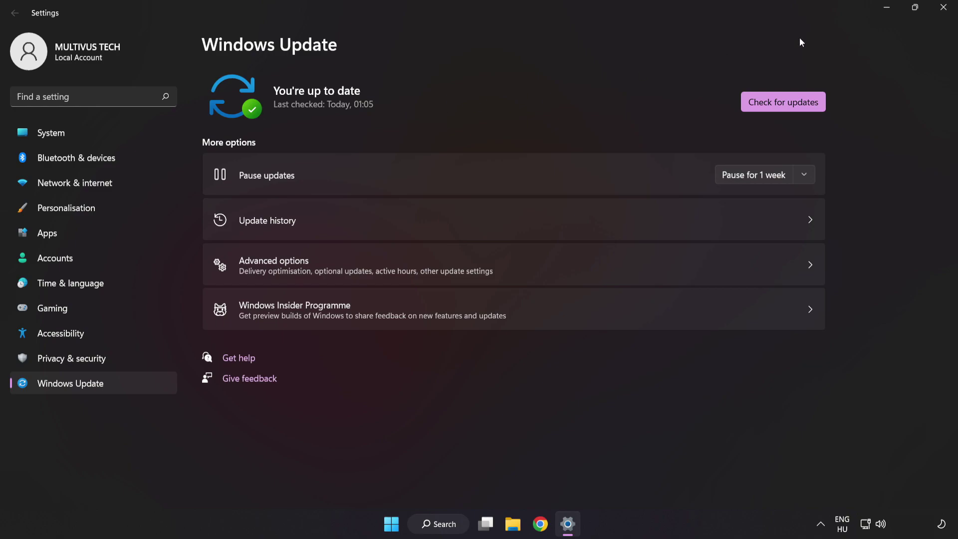
pyautogui.click(943, 11)
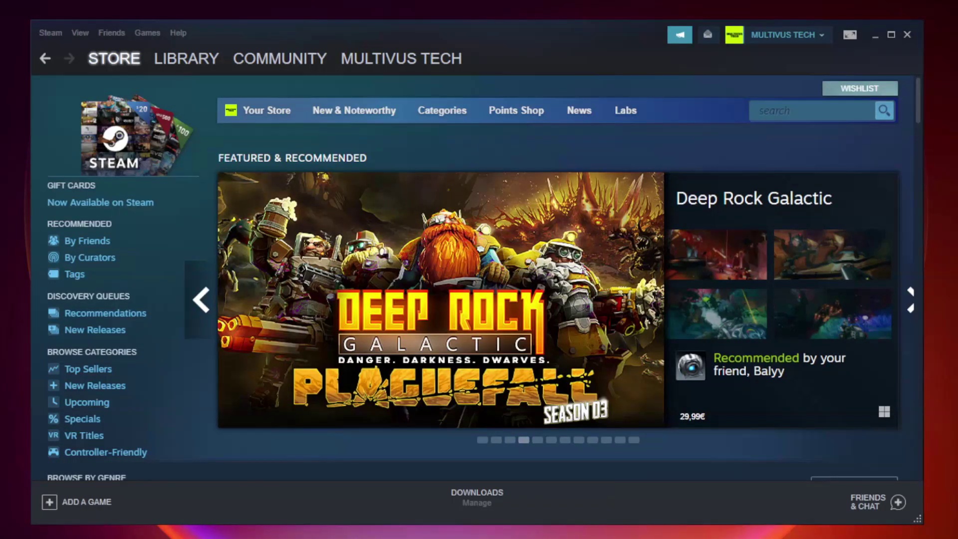
# Step: In the Steam library, verify the integrity of the local files of the favorite YOUR NOT WORKING GAME
pyautogui.moveTo(189, 60)
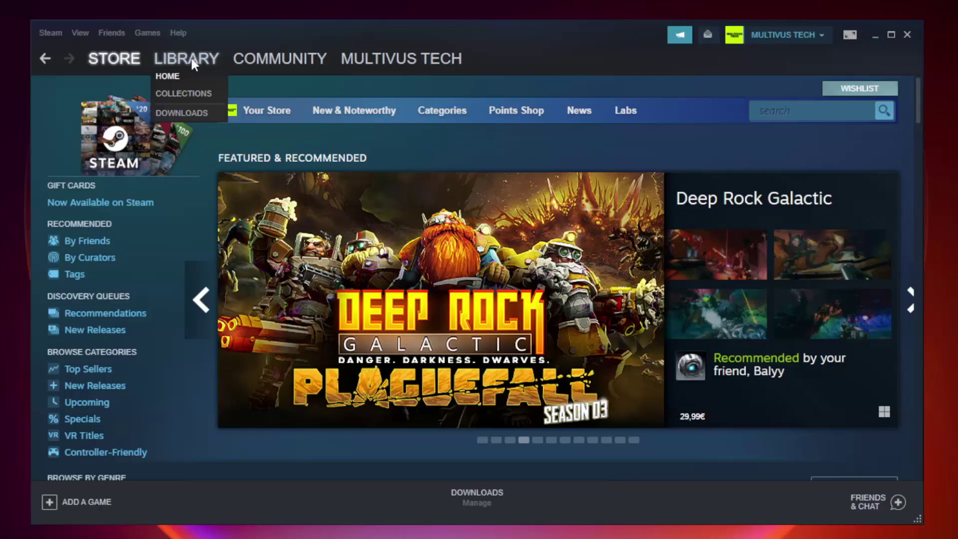
pyautogui.click(193, 64)
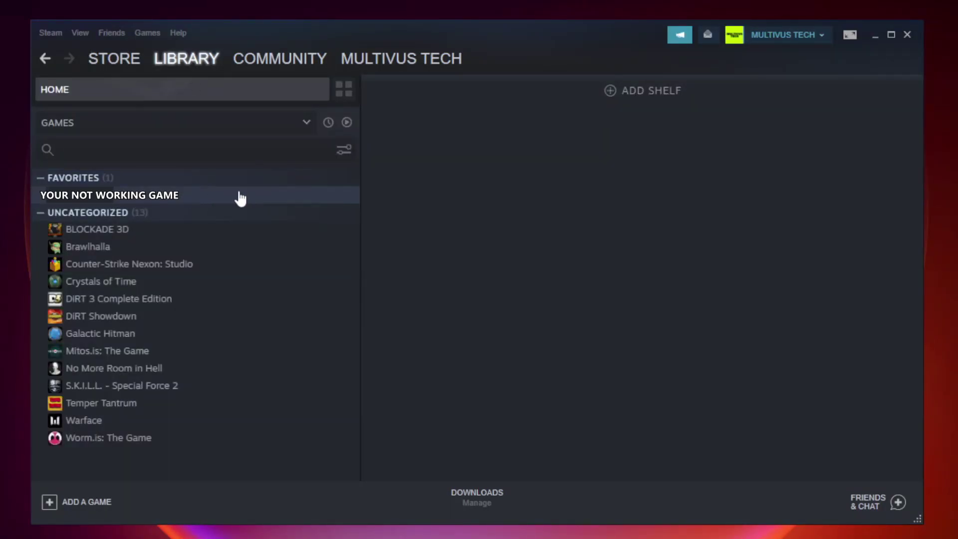
pyautogui.rightClick(207, 200)
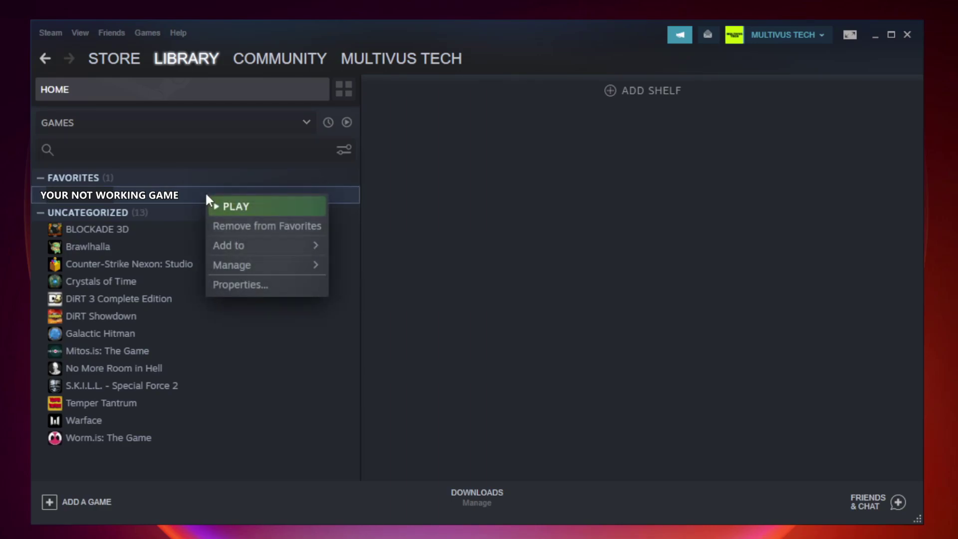
pyautogui.click(264, 284)
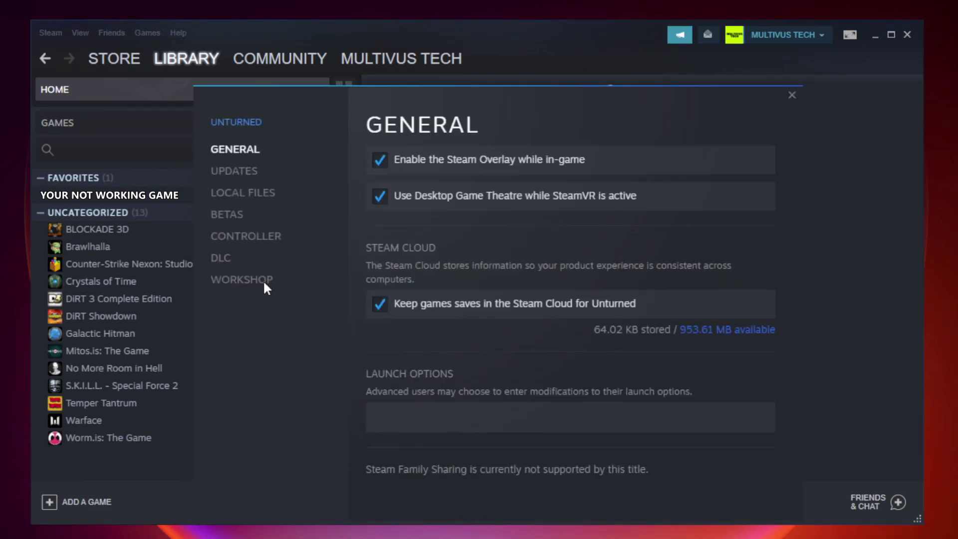
pyautogui.click(255, 201)
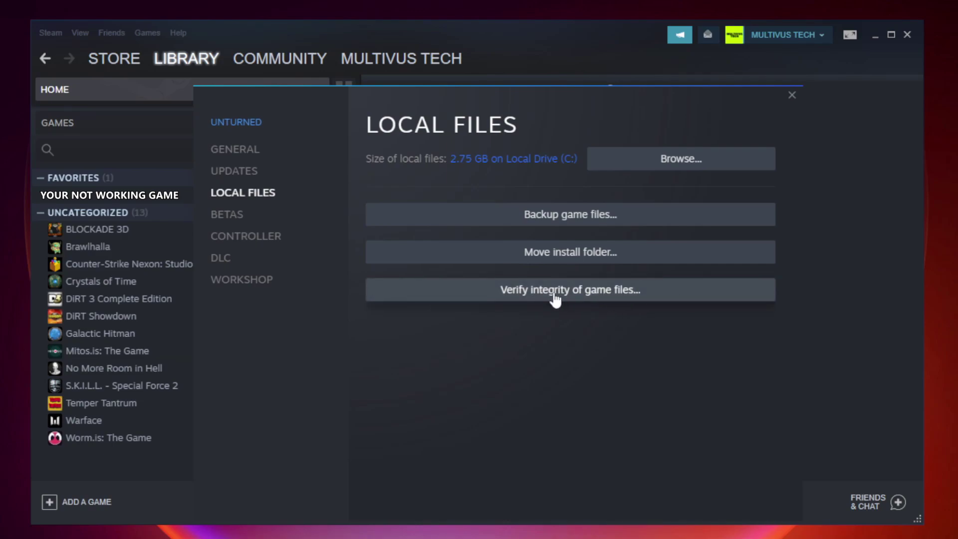
pyautogui.click(580, 299)
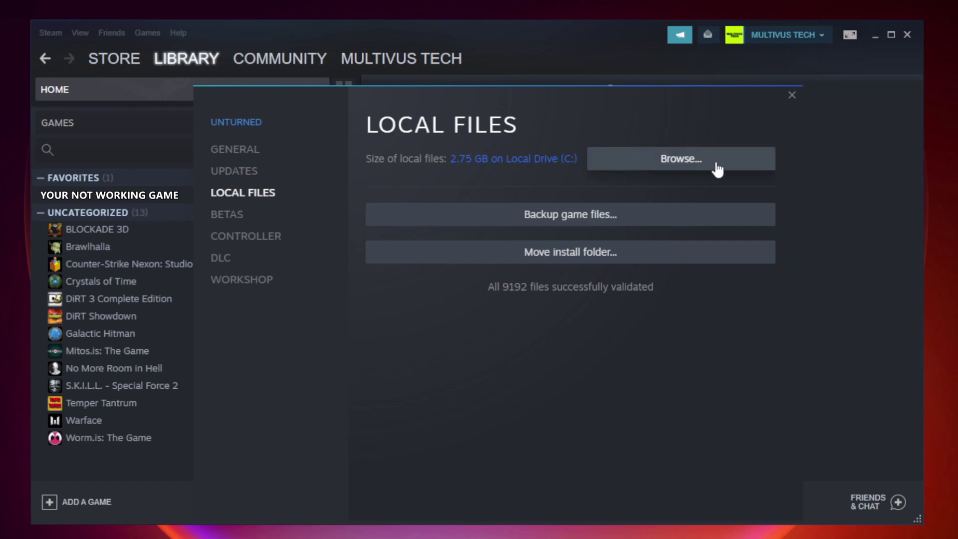
# Step: Browse to the game's local files folder and open the properties of the YOUR NOT WORKING GAME shortcut
pyautogui.click(683, 166)
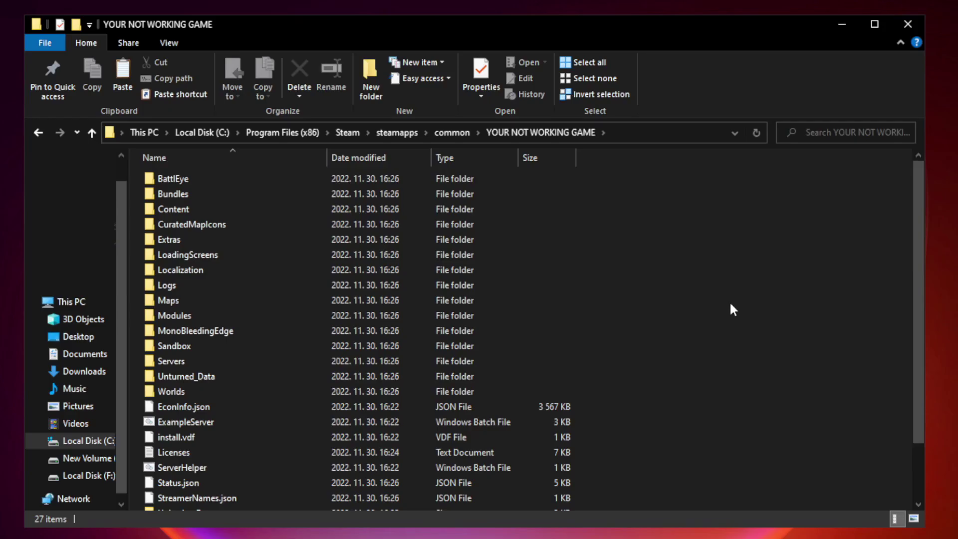
pyautogui.moveTo(920, 266); pyautogui.dragTo(922, 350)
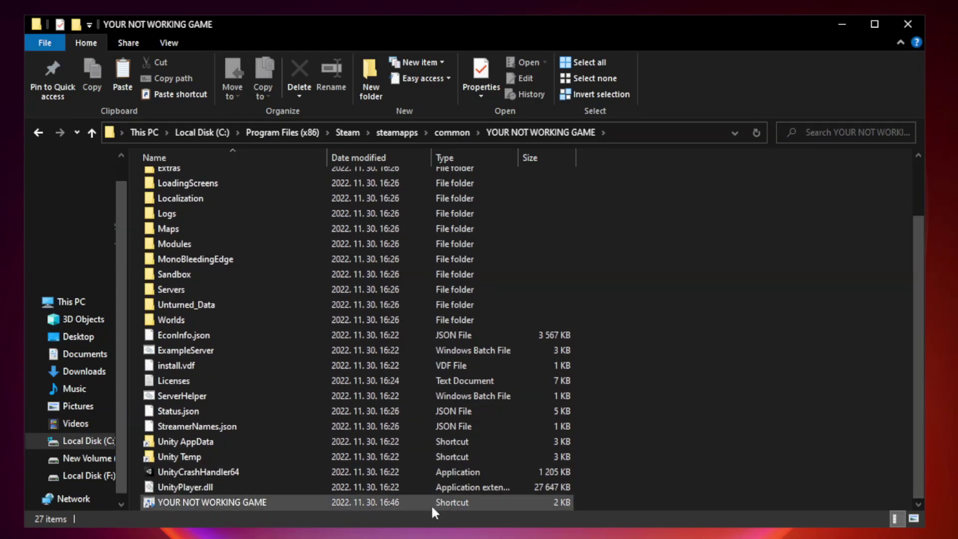
pyautogui.click(381, 502)
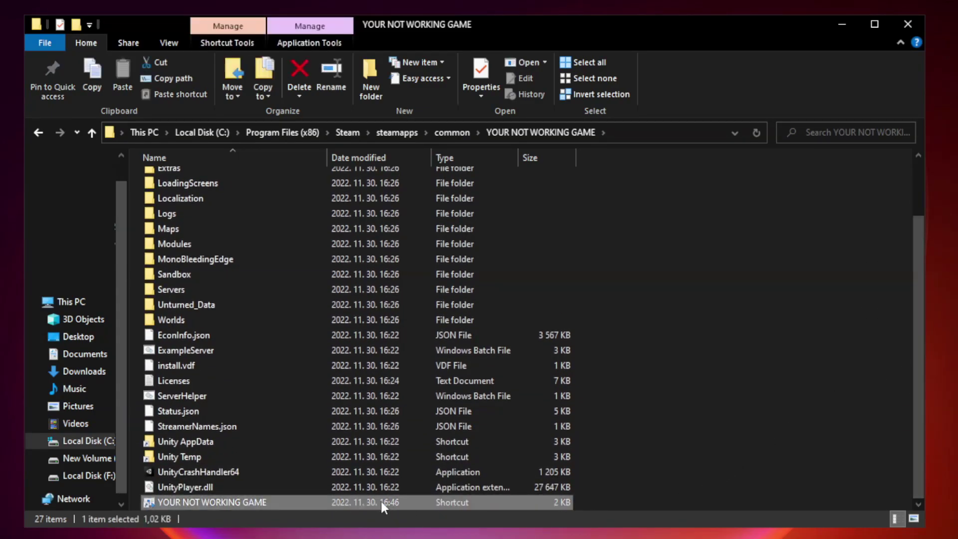
pyautogui.rightClick(325, 501)
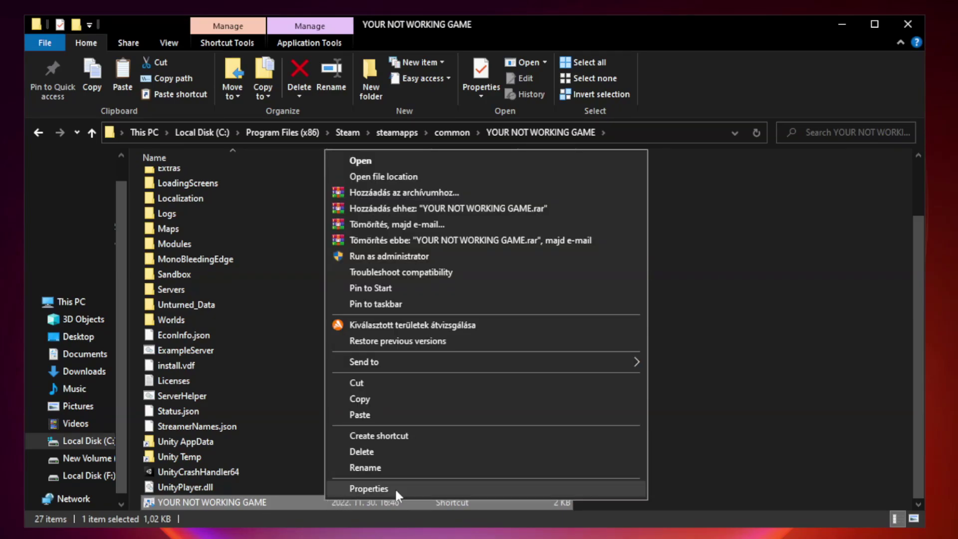
pyautogui.click(483, 489)
pyautogui.moveTo(476, 263); pyautogui.dragTo(475, 107)
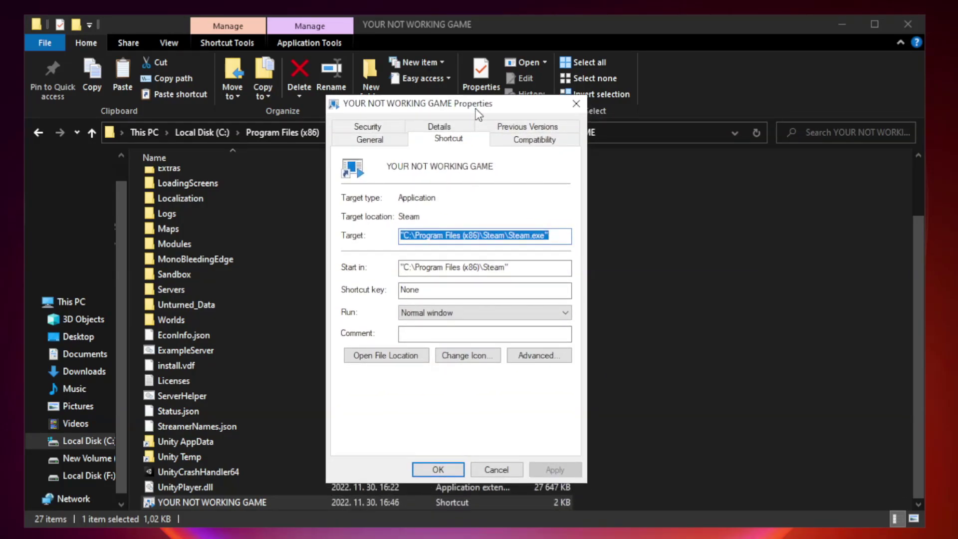
# Step: Apply Windows 8 compatibility mode, disabled fullscreen optimizations and running as administrator to the game shortcut, and close the folder
pyautogui.click(533, 141)
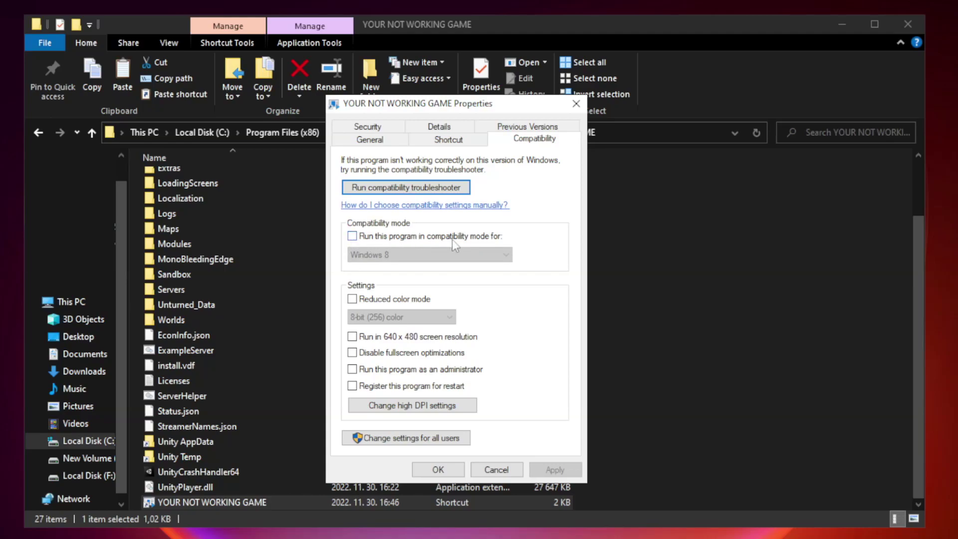
pyautogui.click(381, 237)
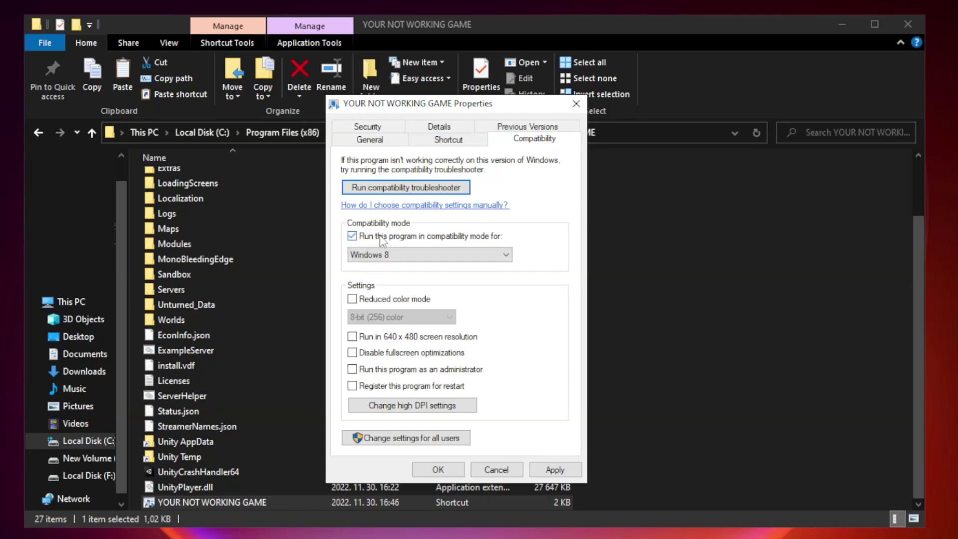
pyautogui.click(427, 254)
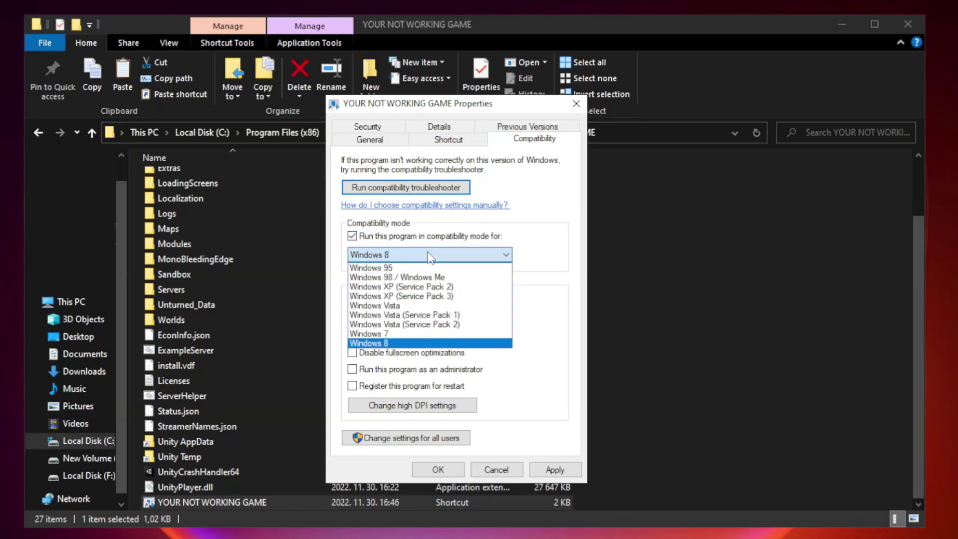
pyautogui.click(406, 344)
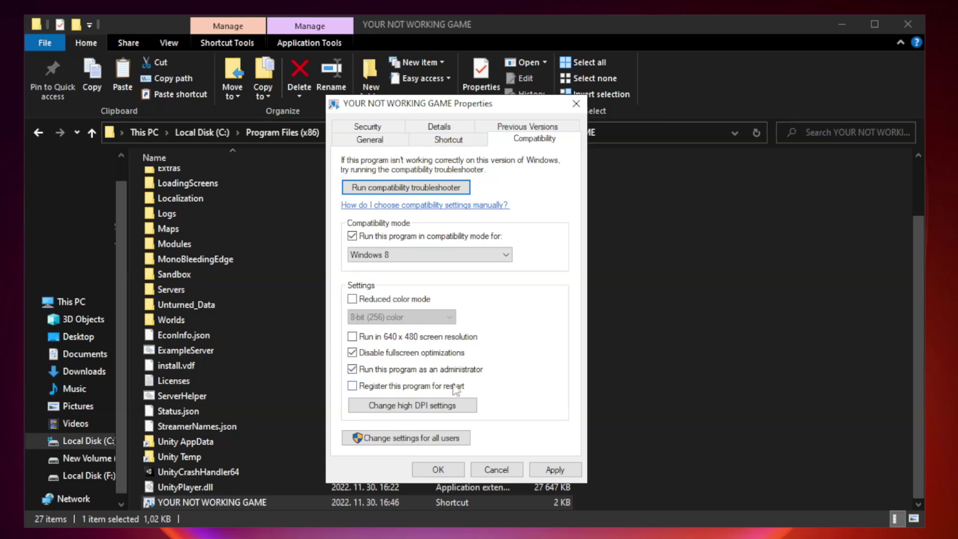
pyautogui.click(561, 472)
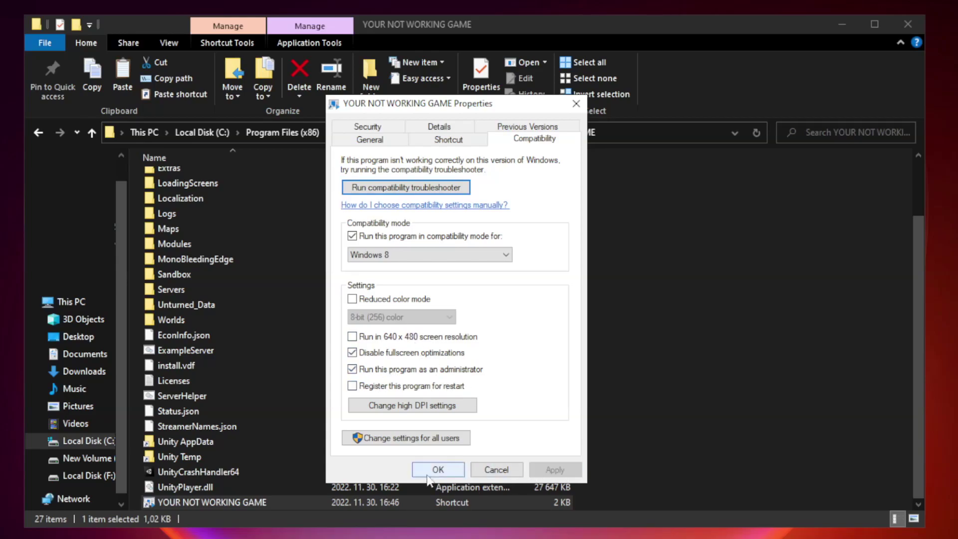
pyautogui.click(438, 470)
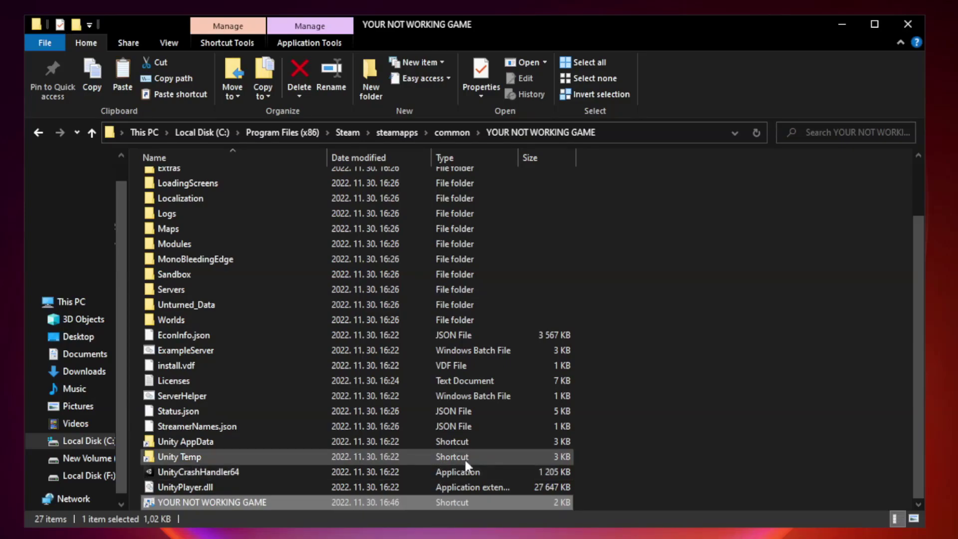
pyautogui.click(907, 26)
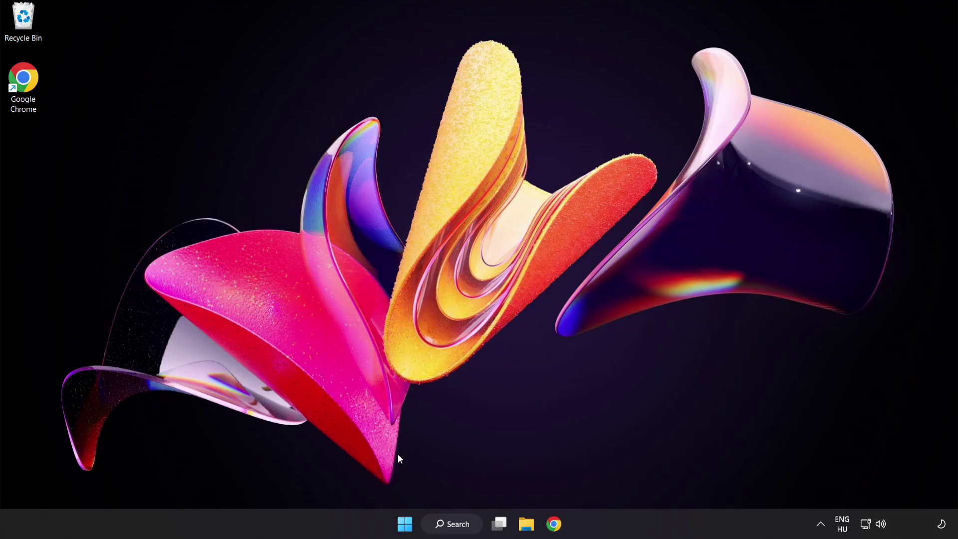
# Step: Open Task Manager from the Windows desktop
pyautogui.rightClick(409, 527)
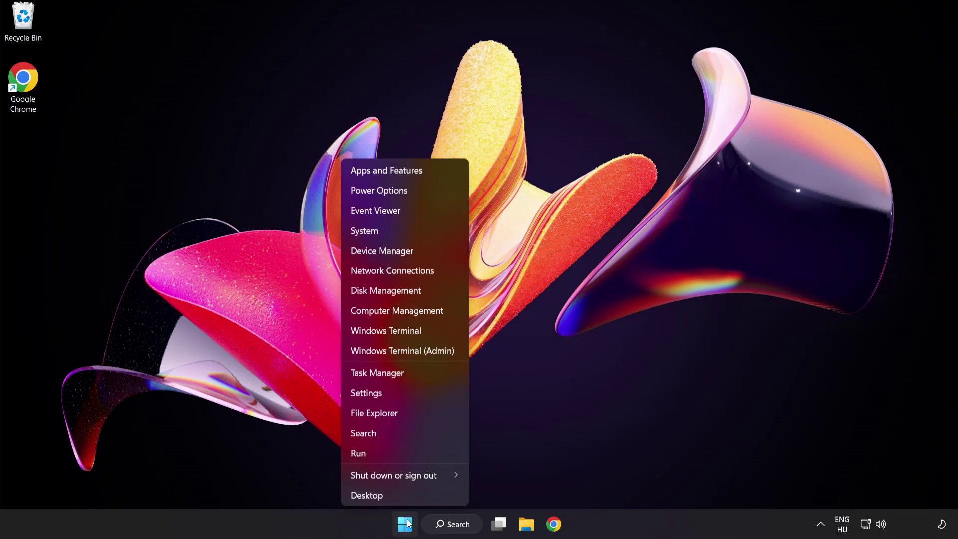
pyautogui.click(414, 373)
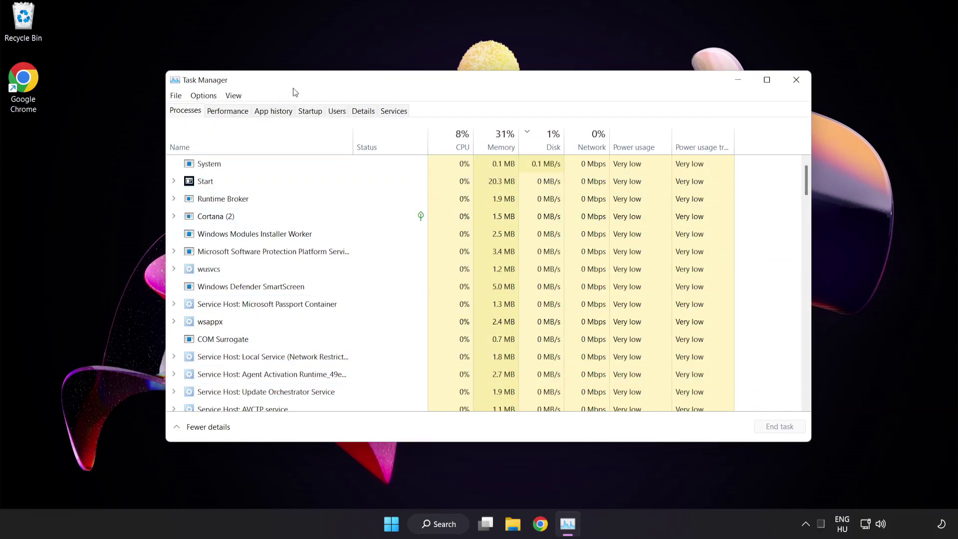
# Step: Disable the startup apps Cortana, Phone Link, Terminal and Windows Security notification icon, and close Task Manager
pyautogui.click(317, 116)
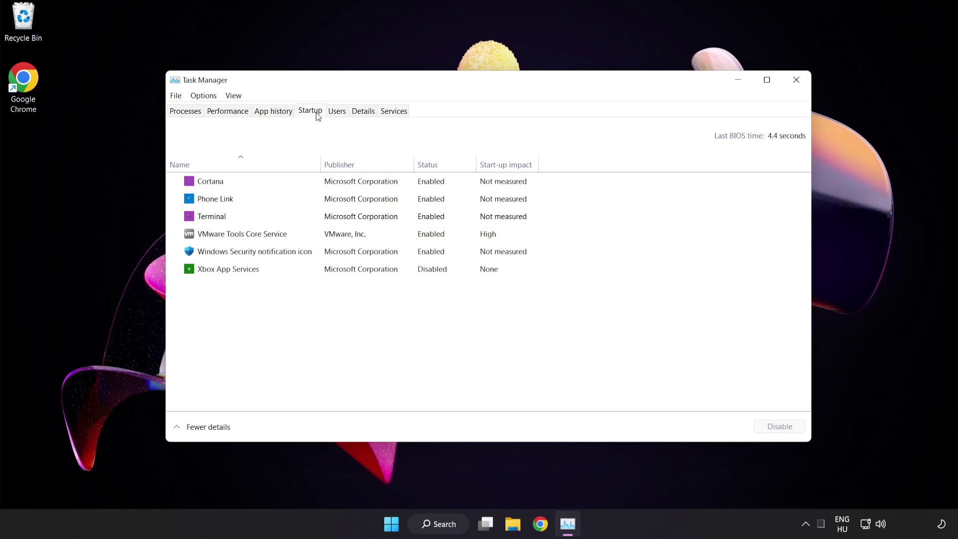
pyautogui.click(318, 187)
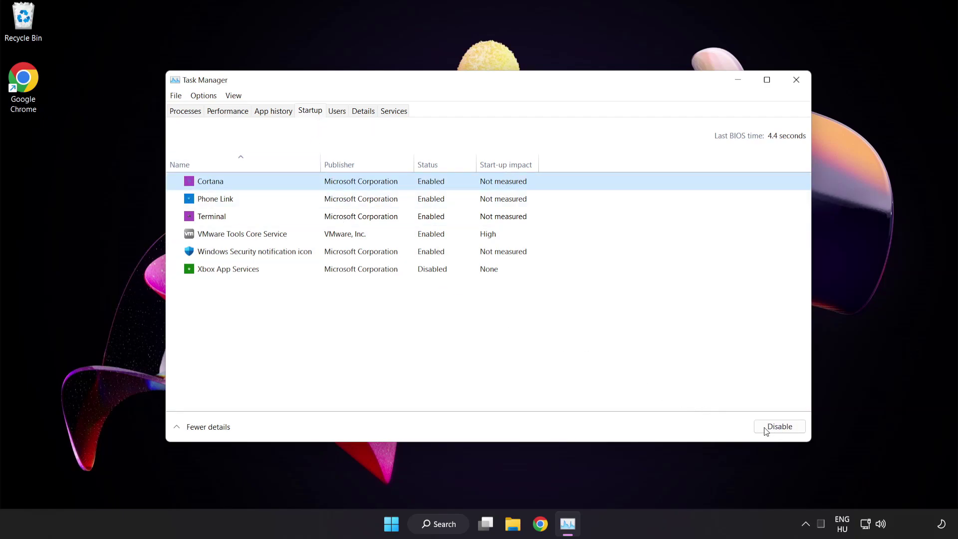
pyautogui.click(786, 433)
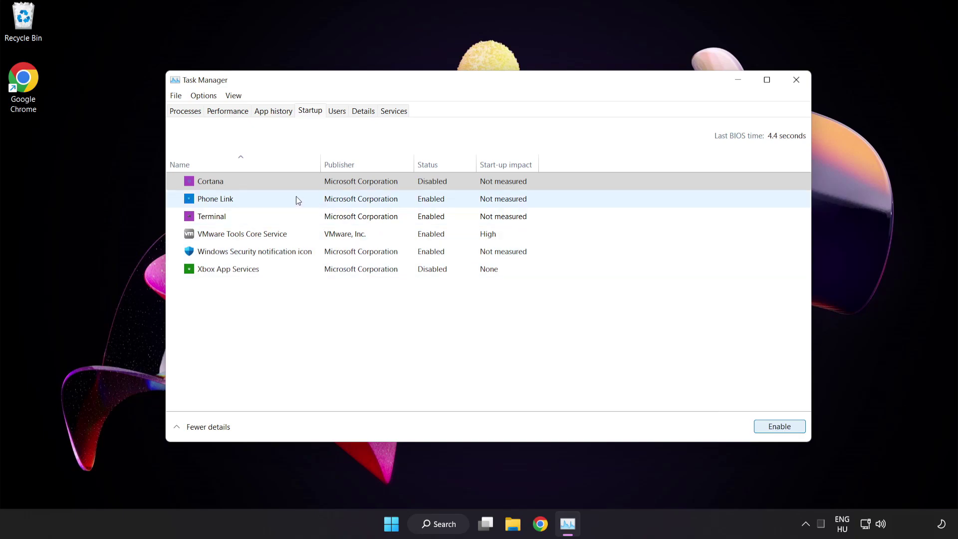
pyautogui.click(296, 196)
pyautogui.click(775, 433)
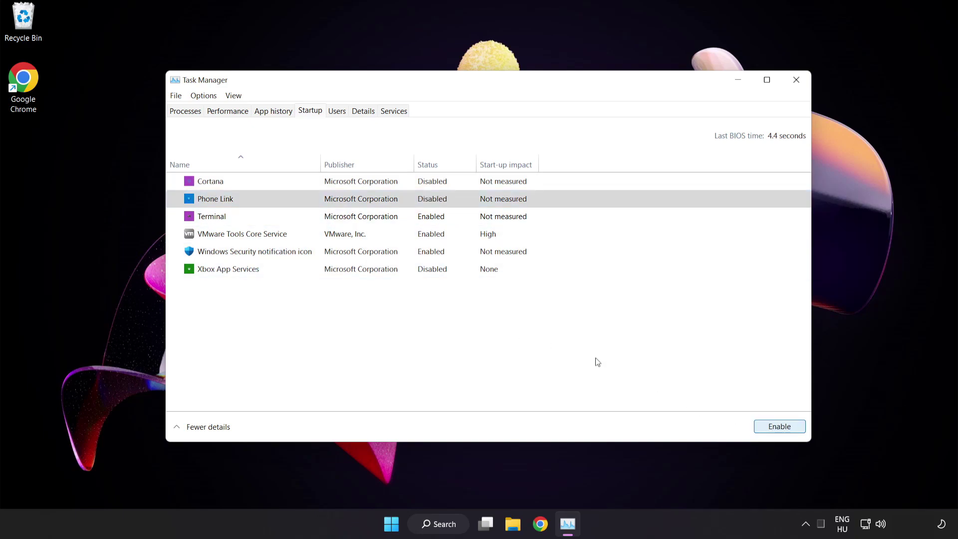
pyautogui.click(307, 222)
pyautogui.click(766, 426)
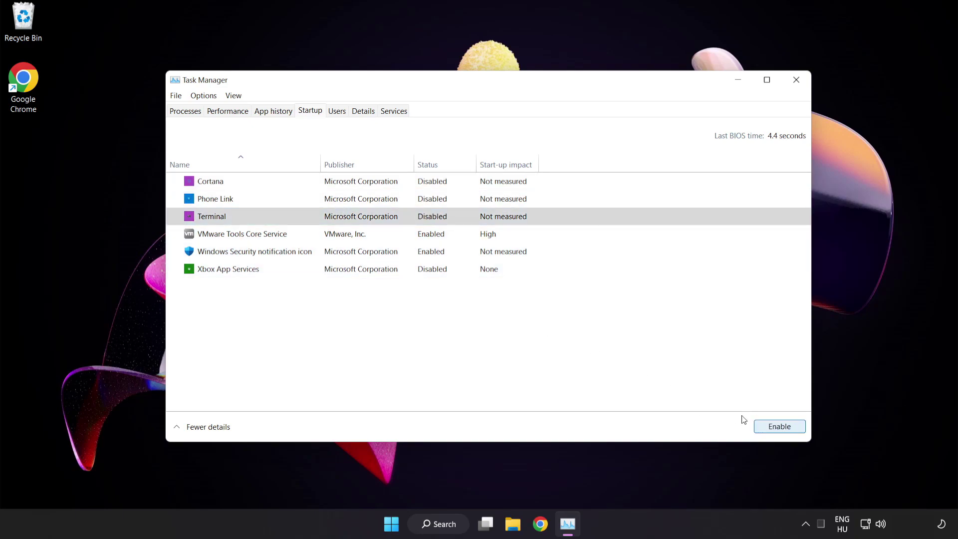
pyautogui.click(327, 254)
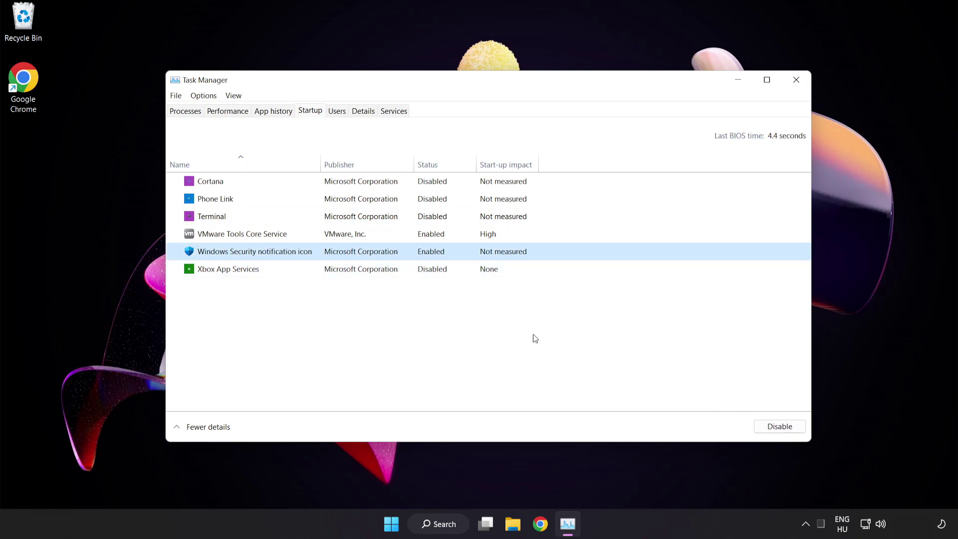
pyautogui.click(771, 430)
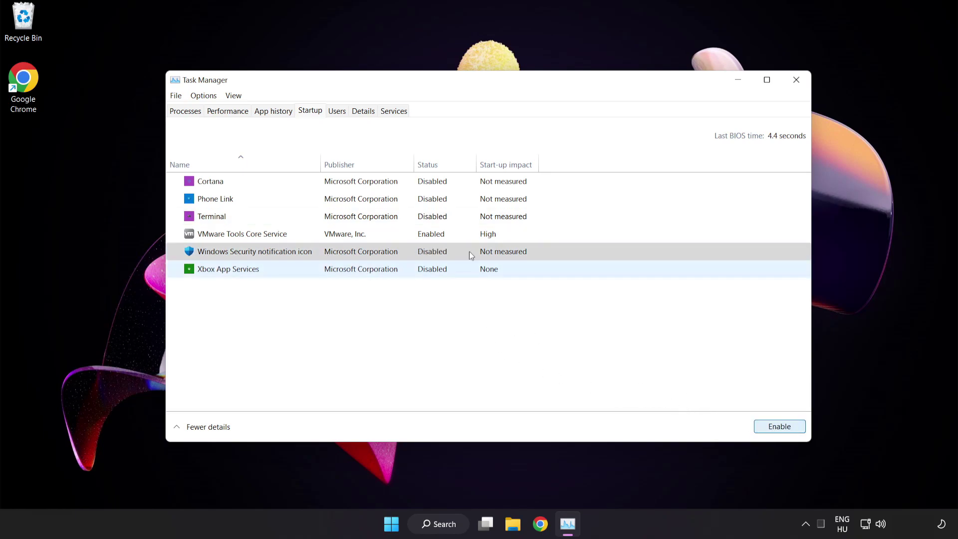
pyautogui.click(797, 81)
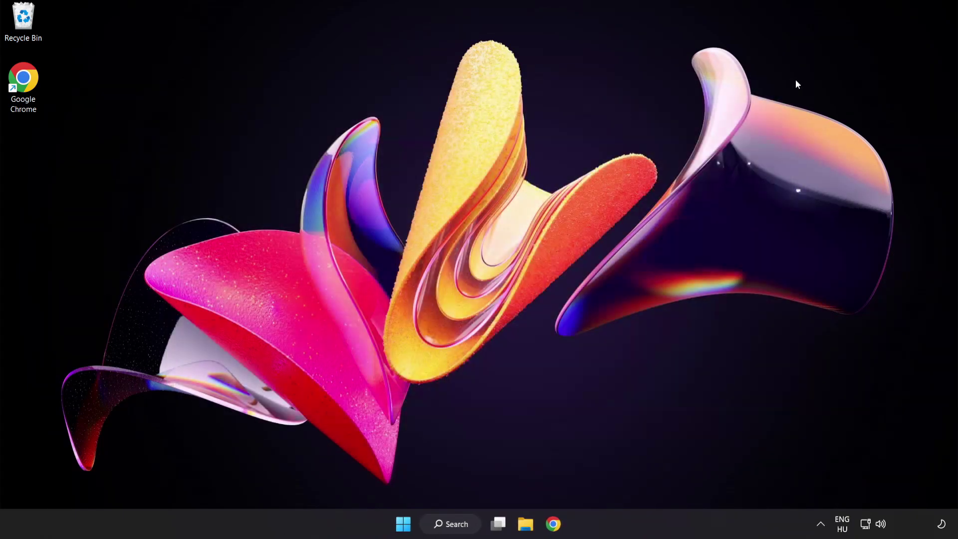
# Step: Switch to Chrome and download the English DirectX End-User Runtime Web Installer from the Microsoft Download Center
pyautogui.click(554, 524)
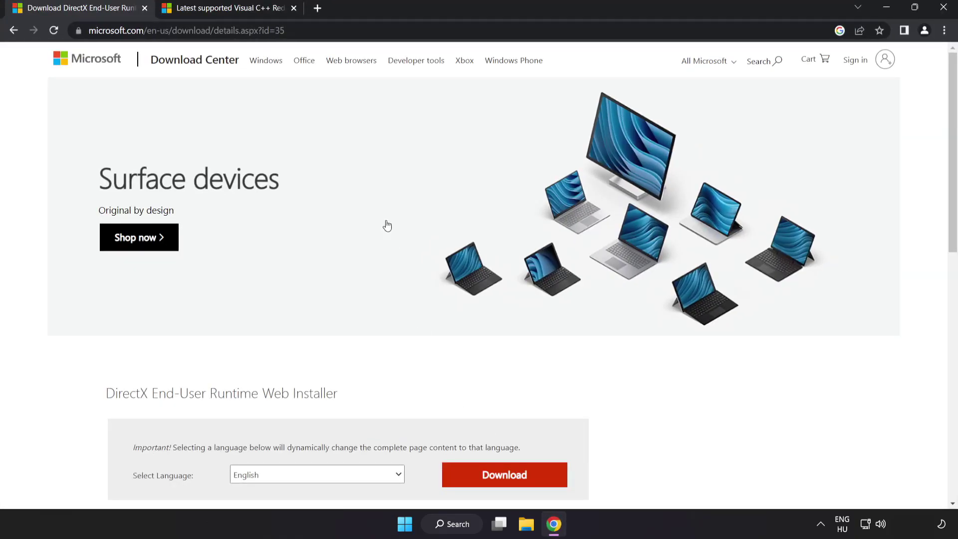
pyautogui.click(313, 34)
pyautogui.click(313, 34)
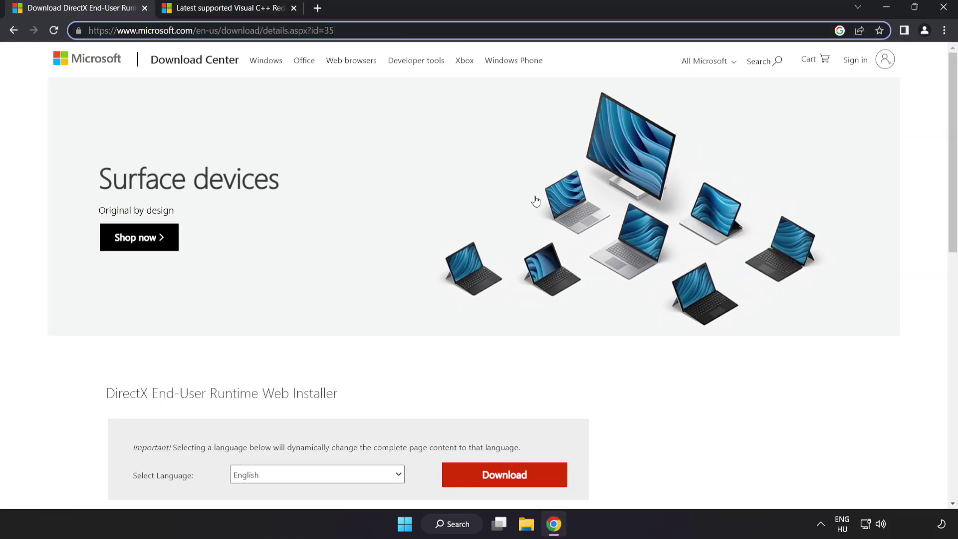
pyautogui.click(672, 407)
pyautogui.scroll(-2, 669, 402)
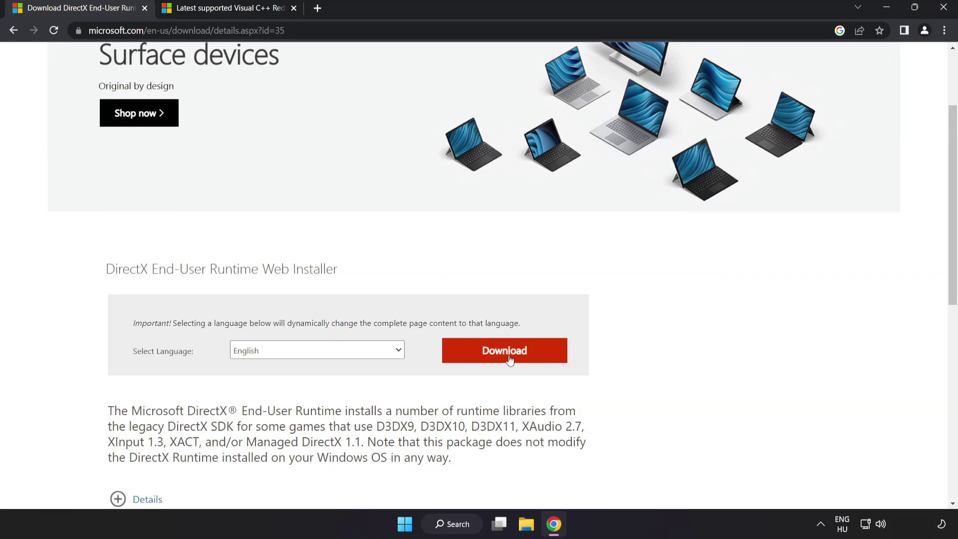
pyautogui.click(517, 361)
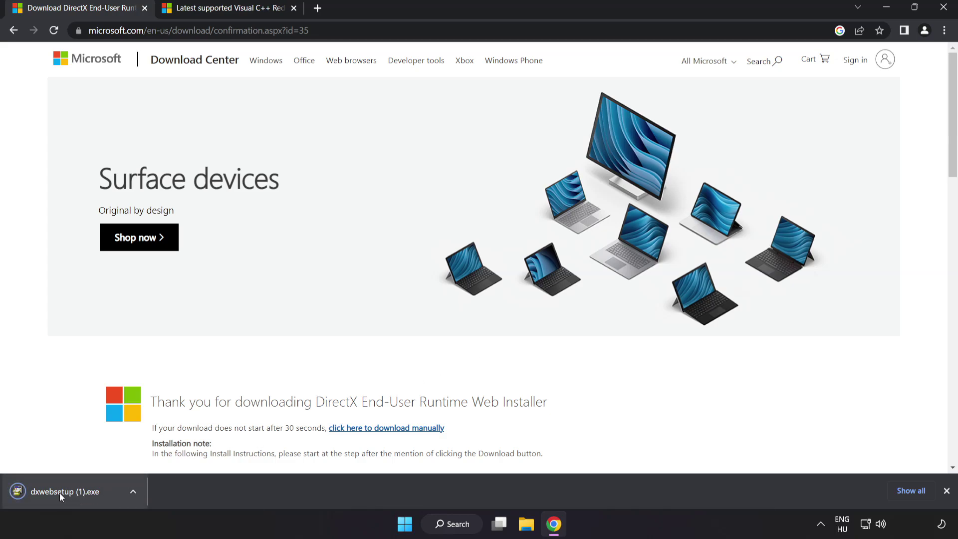
# Step: Run the downloaded DirectX setup, accepting the license agreement and leaving out the Bing Bar, and finish the wizard
pyautogui.click(79, 492)
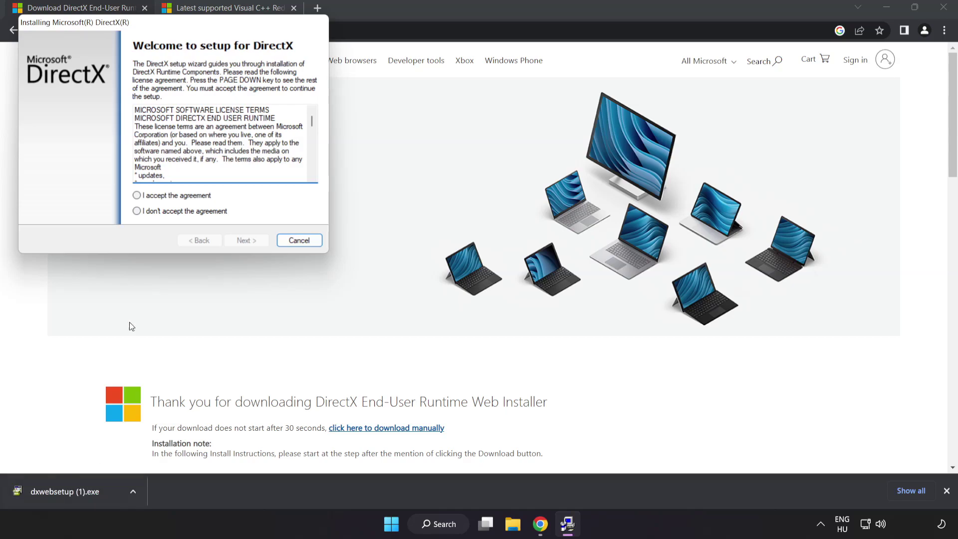
pyautogui.moveTo(142, 24); pyautogui.dragTo(436, 127)
pyautogui.moveTo(606, 230); pyautogui.dragTo(612, 281)
pyautogui.click(448, 300)
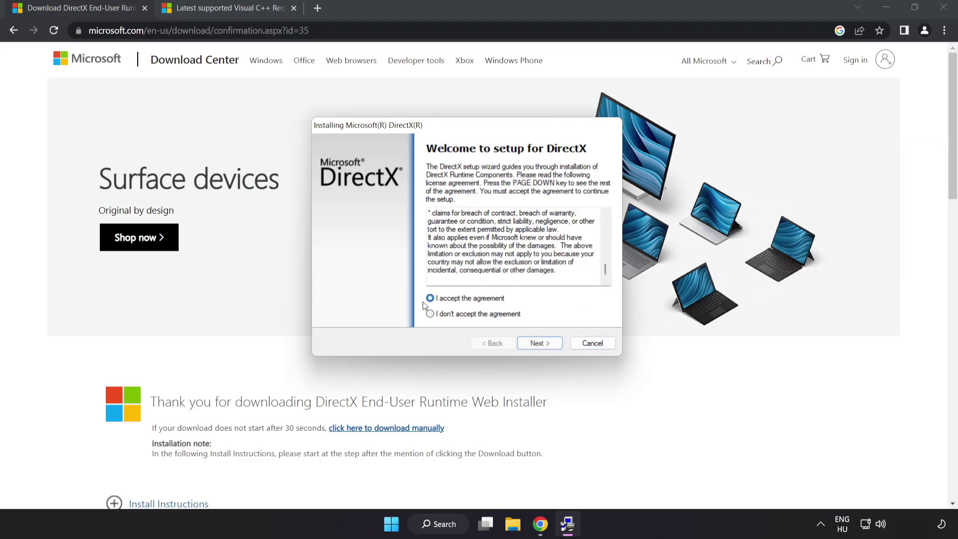
pyautogui.click(539, 344)
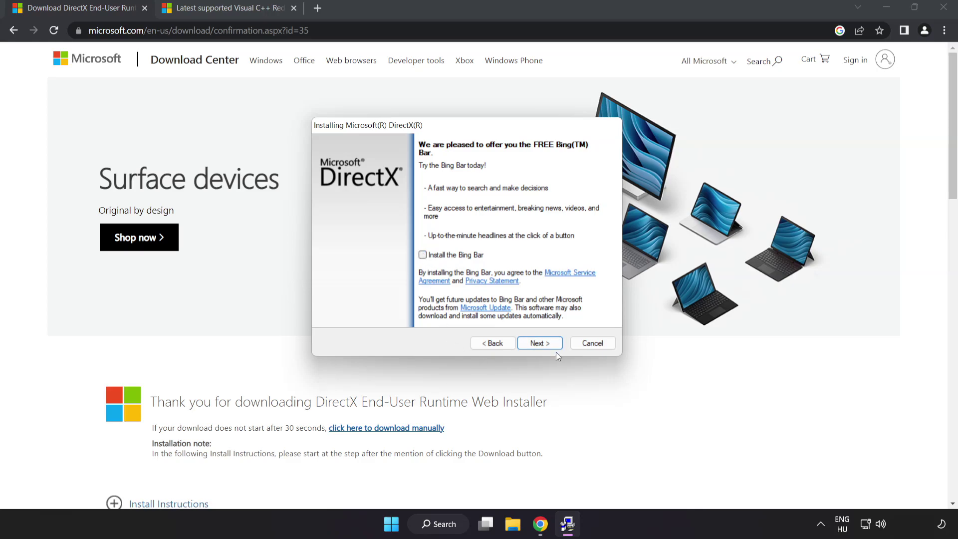
pyautogui.click(543, 344)
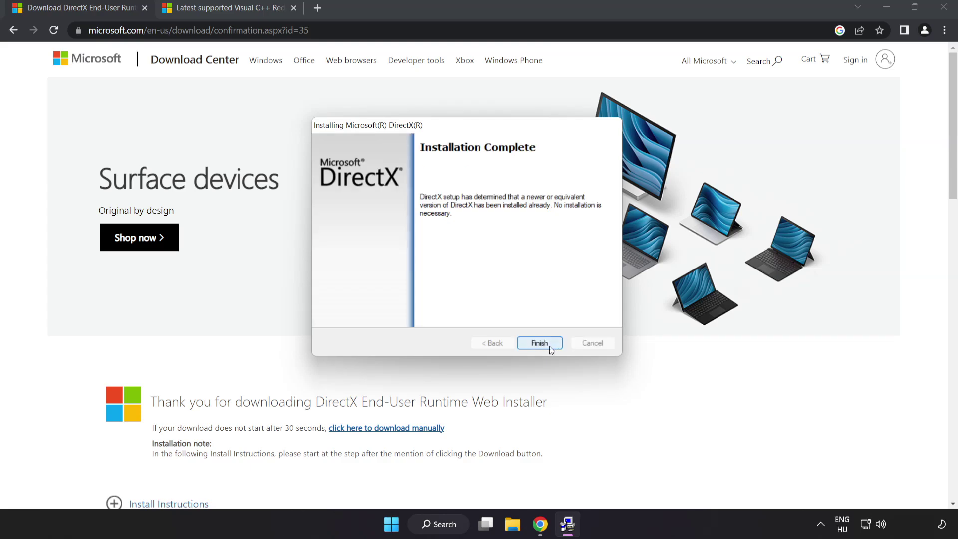
pyautogui.click(540, 344)
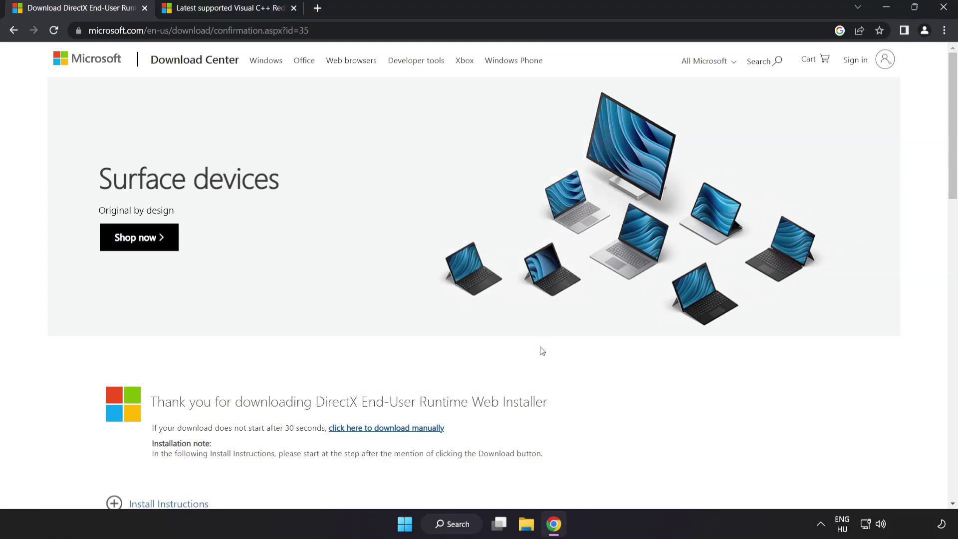
# Step: Close the DirectX page and download the ARM64, X86 and X64 Visual C++ Redistributables for Visual Studio 2015, 2017, 2019 and 2022
pyautogui.click(144, 8)
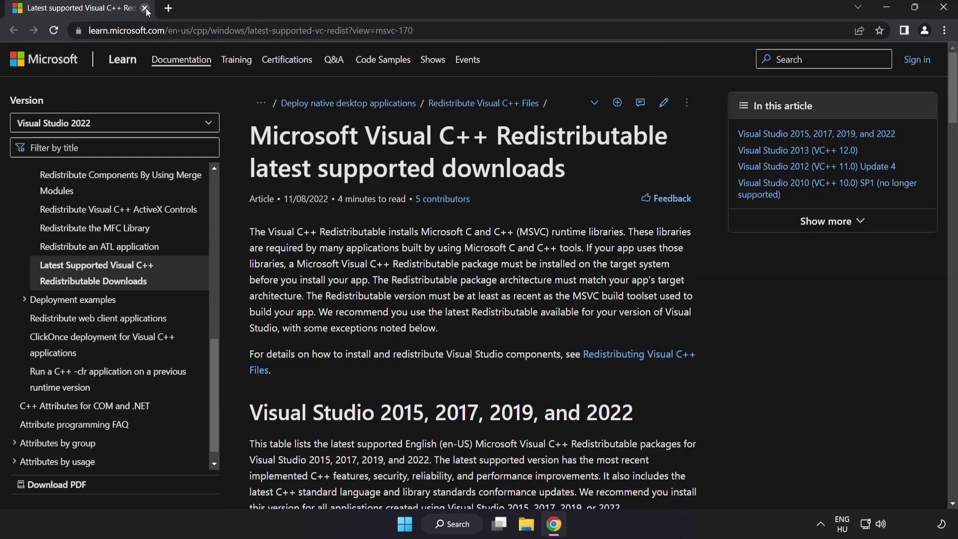
pyautogui.click(434, 30)
pyautogui.click(441, 30)
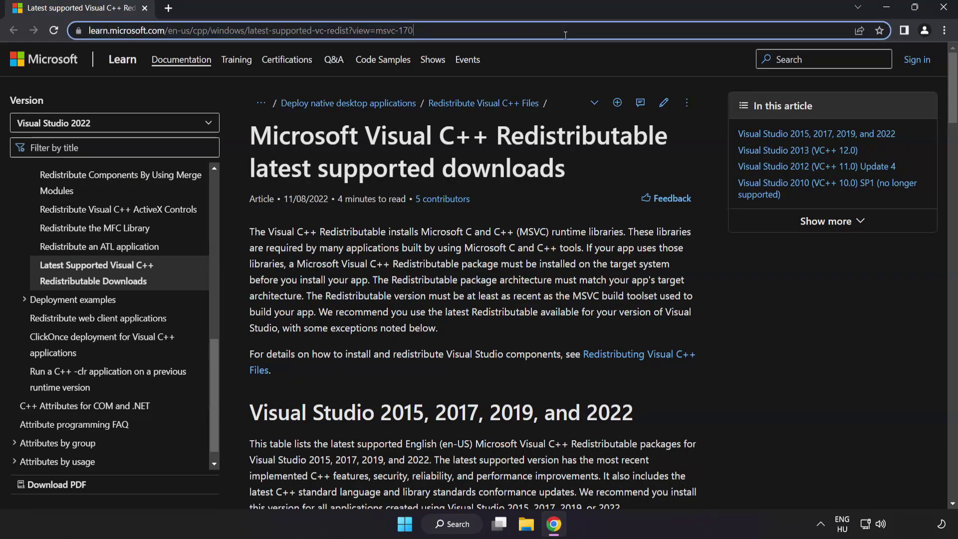
pyautogui.click(480, 147)
pyautogui.moveTo(952, 95); pyautogui.dragTo(946, 140)
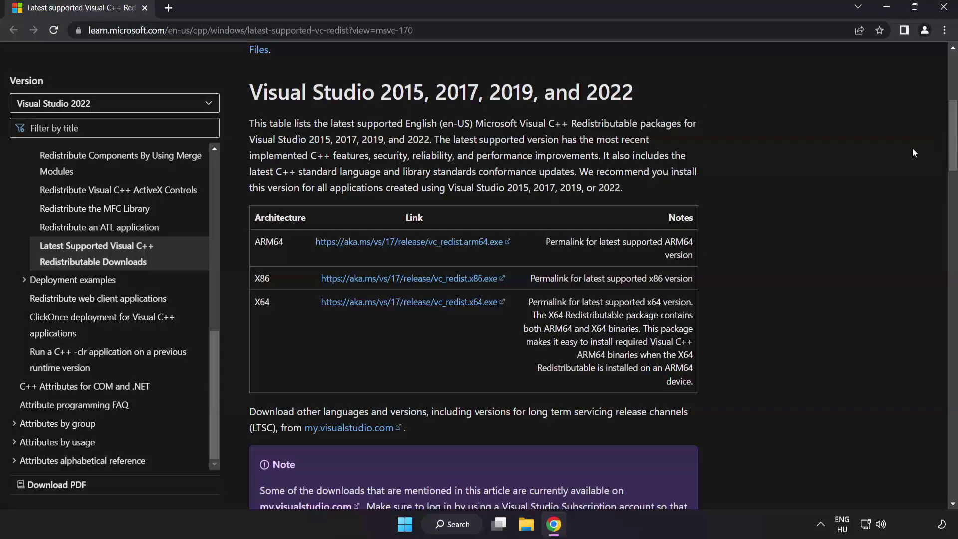
pyautogui.click(398, 244)
pyautogui.click(406, 287)
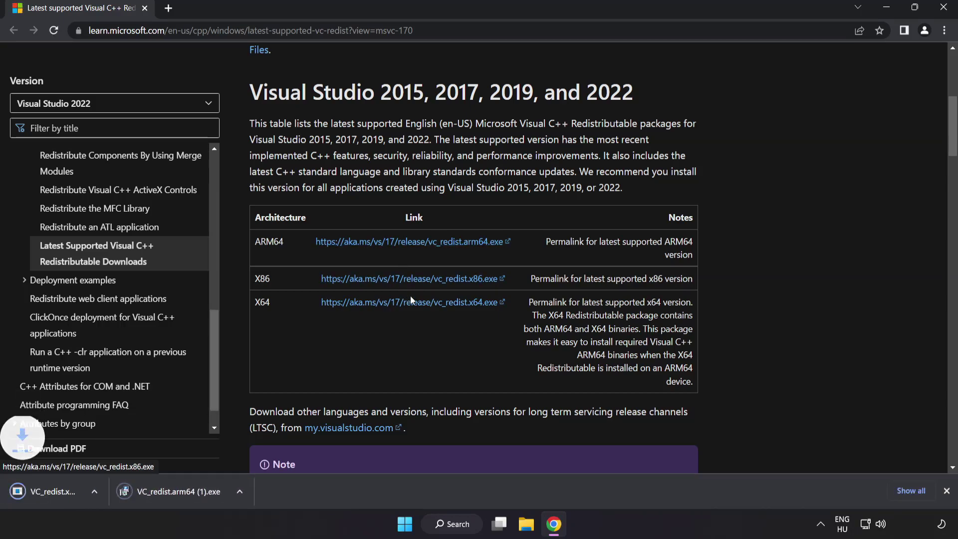
pyautogui.click(413, 305)
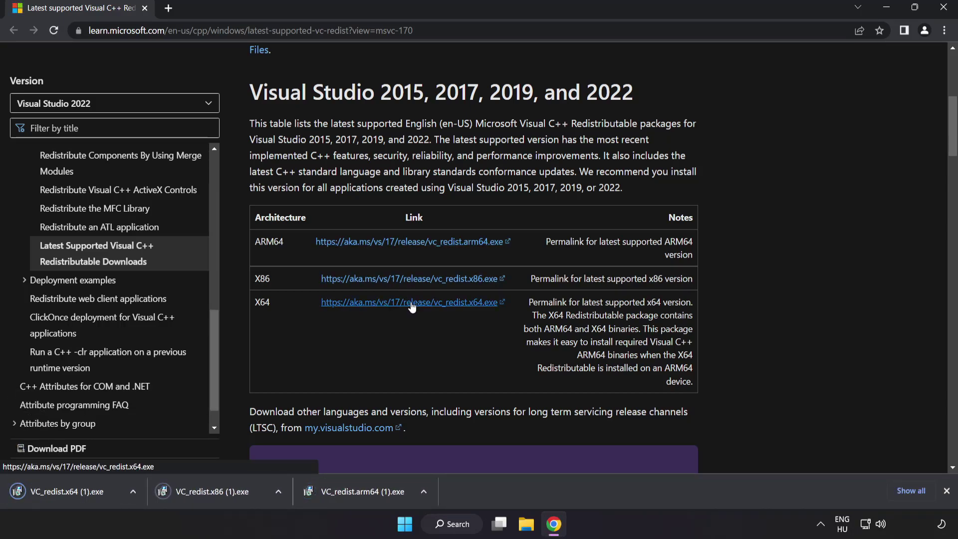
# Step: Try to install the downloaded ARM64 Visual C++ Redistributable, agreeing to its license terms, and close the setup
pyautogui.click(360, 492)
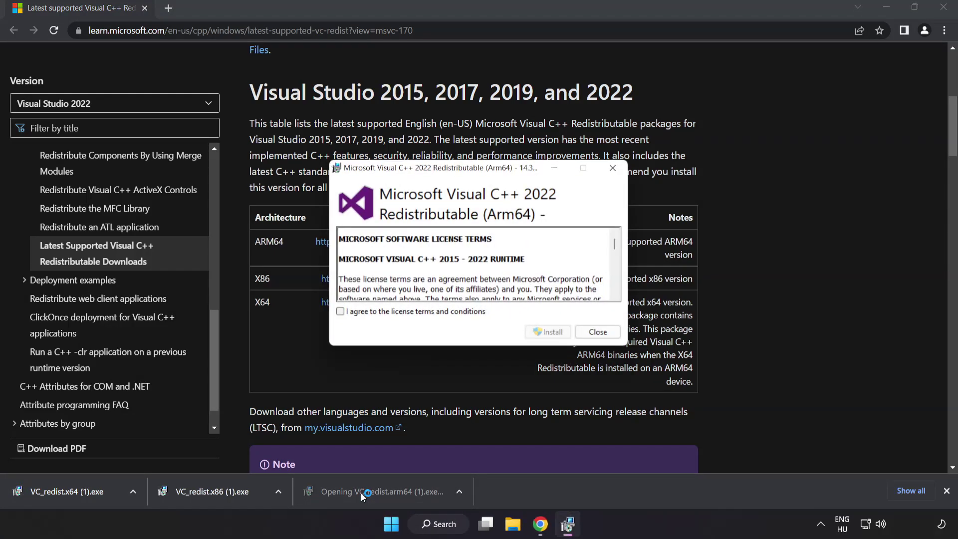
pyautogui.moveTo(615, 244); pyautogui.dragTo(584, 305)
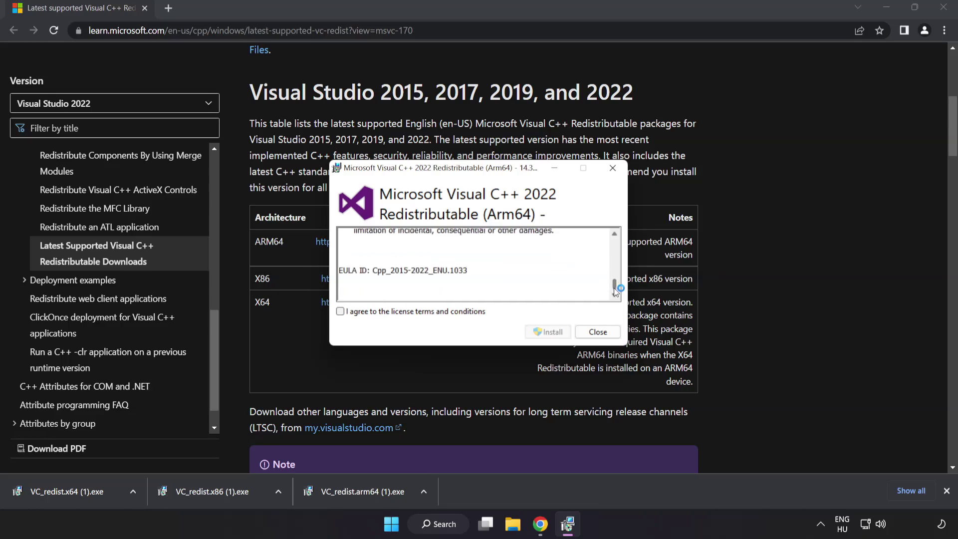
pyautogui.click(341, 311)
pyautogui.click(547, 334)
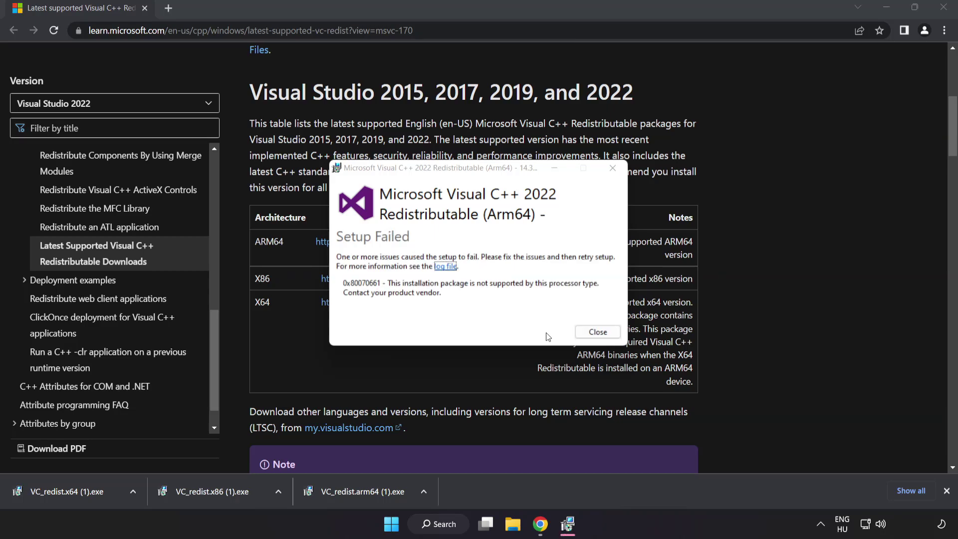
pyautogui.click(598, 332)
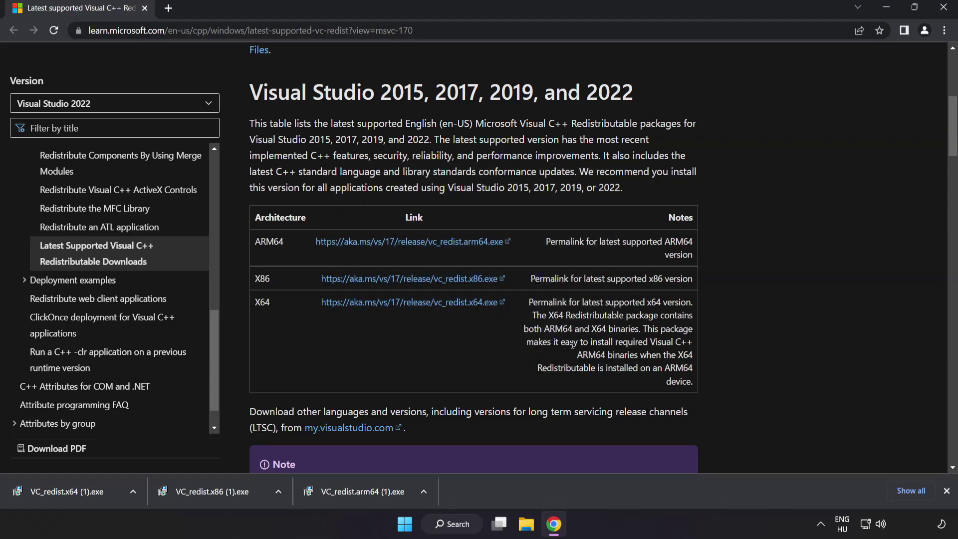
# Step: Launch the downloaded VC_redist.x86 installer
pyautogui.click(216, 493)
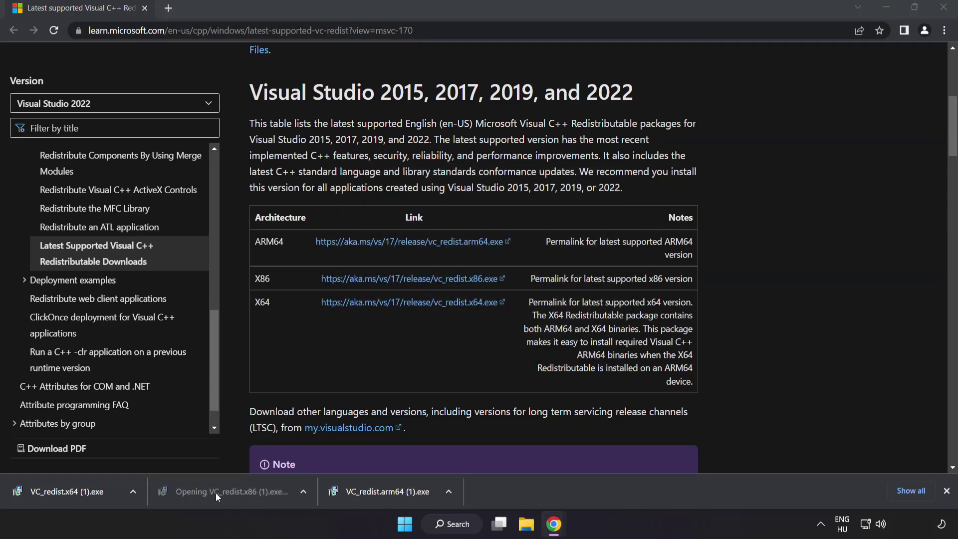